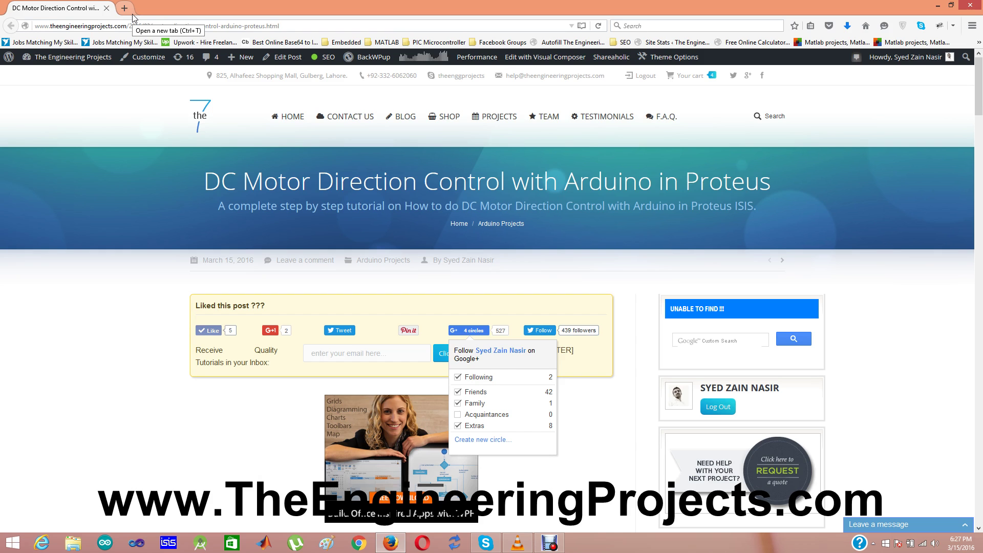
Step: Close the Google+ popup and scroll the tutorial down toward the simulation download section
{"action": "key", "text": "Down"}
{"action": "key", "text": "Down"}
{"action": "key", "text": "Down"}
{"action": "key", "text": "Down"}
{"action": "key", "text": "Down"}
{"action": "key", "text": "Down"}
{"action": "key", "text": "Down"}
{"action": "key", "text": "Down"}
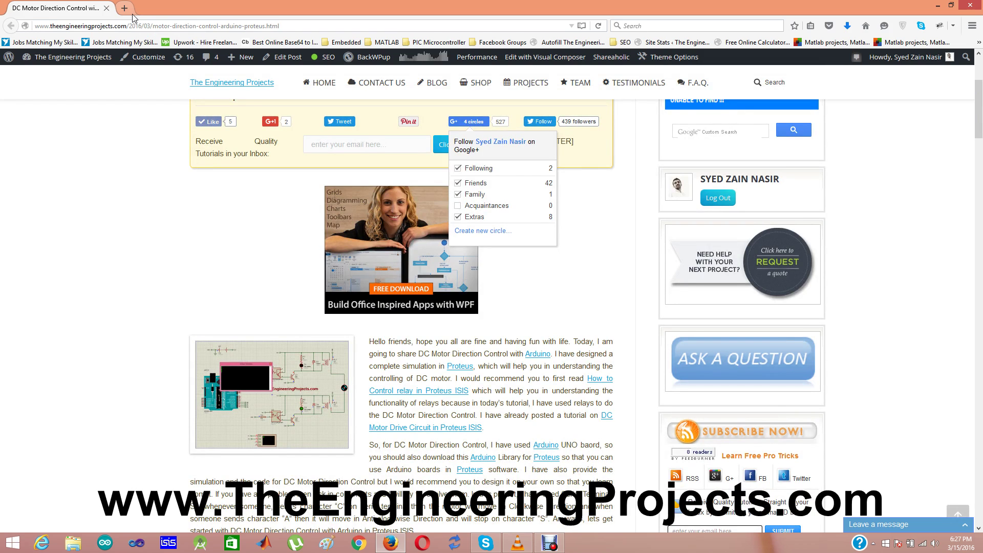
{"action": "key", "text": "Up"}
{"action": "key", "text": "Up"}
{"action": "key", "text": "Up"}
{"action": "key", "text": "Up"}
{"action": "key", "text": "Up"}
{"action": "key", "text": "Up"}
{"action": "key", "text": "Up"}
{"action": "key", "text": "Up"}
{"action": "key", "text": "Down"}
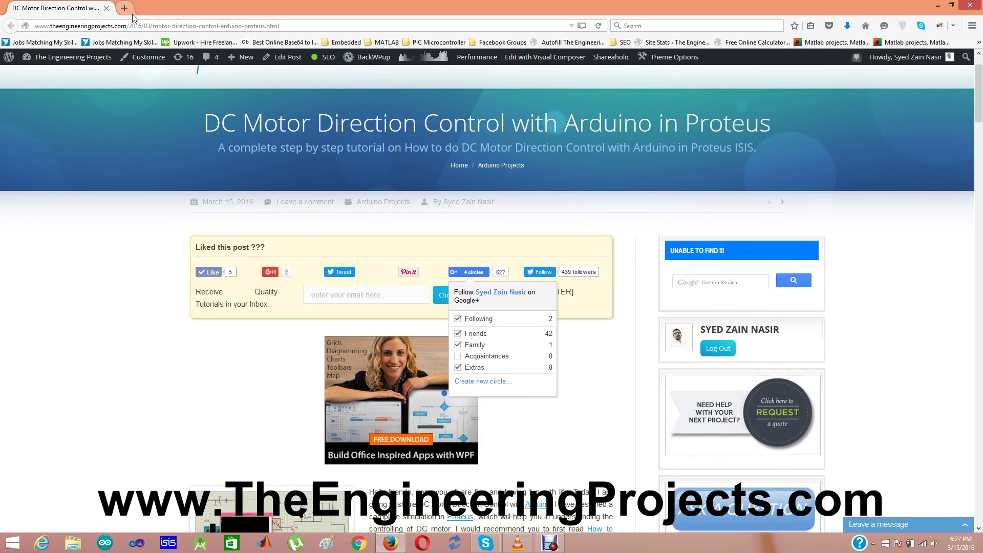
{"action": "left_click", "coordinate": [131, 342]}
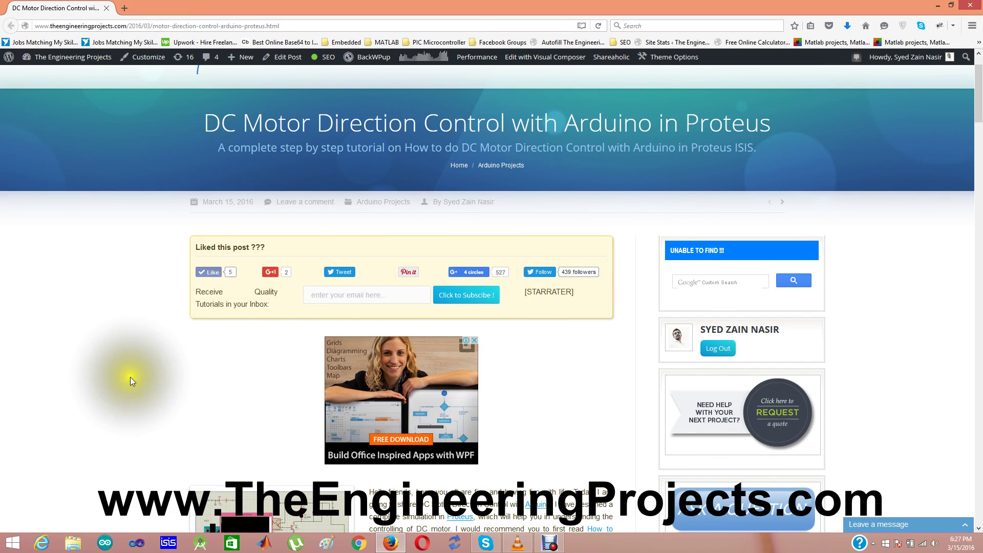
{"action": "scroll", "coordinate": [131, 381], "scroll_direction": "down", "scroll_amount": 2}
{"action": "scroll", "coordinate": [131, 381], "scroll_direction": "down", "scroll_amount": 10}
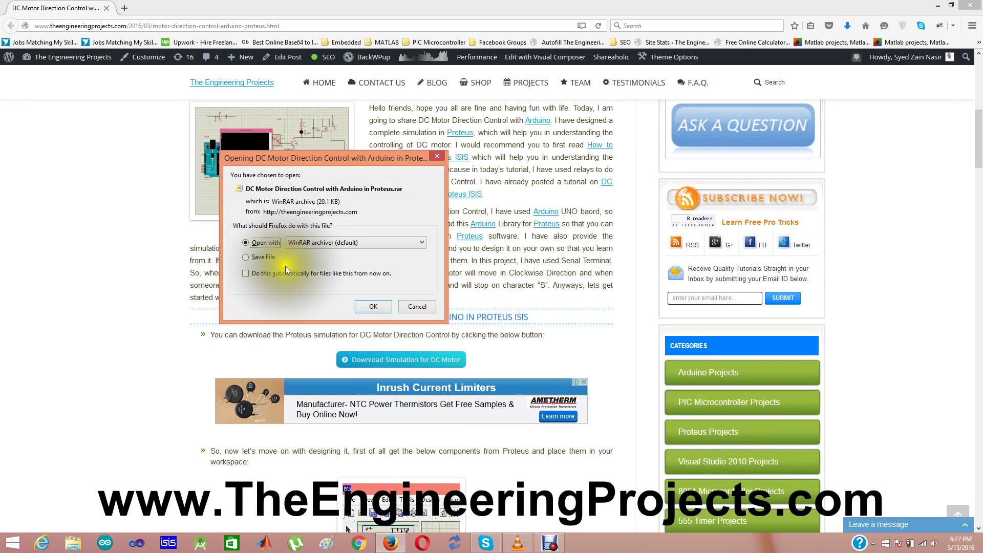
Step: Open the archive in WinRAR, dismiss the licence reminder, and launch the DC Motor Direction Control .DSN design
{"action": "left_click", "coordinate": [367, 304]}
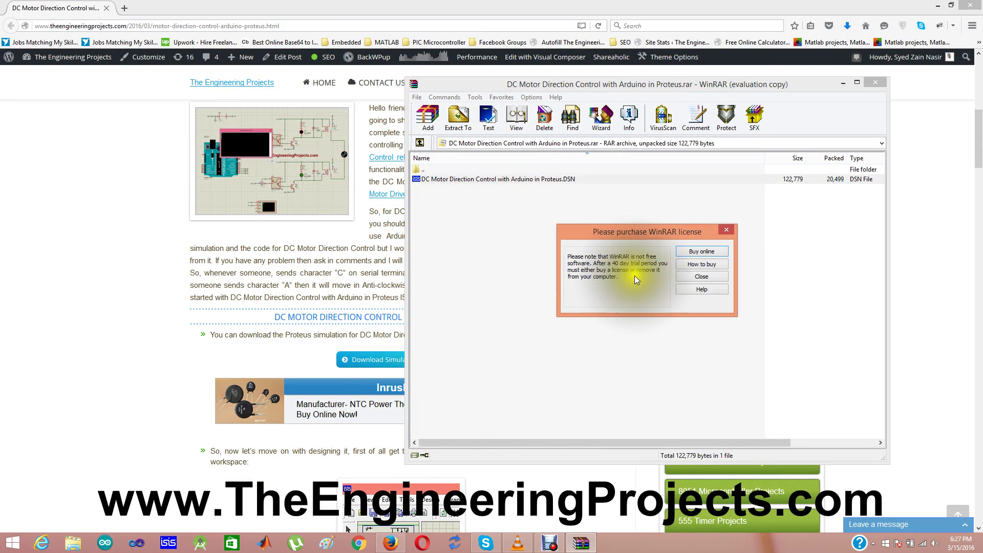
{"action": "left_click", "coordinate": [699, 278]}
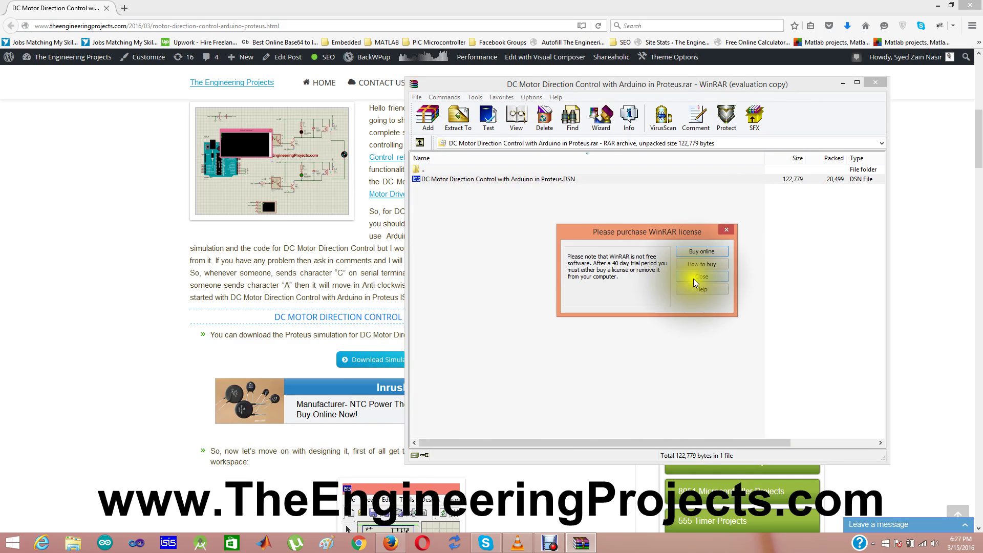
{"action": "left_click", "coordinate": [444, 180]}
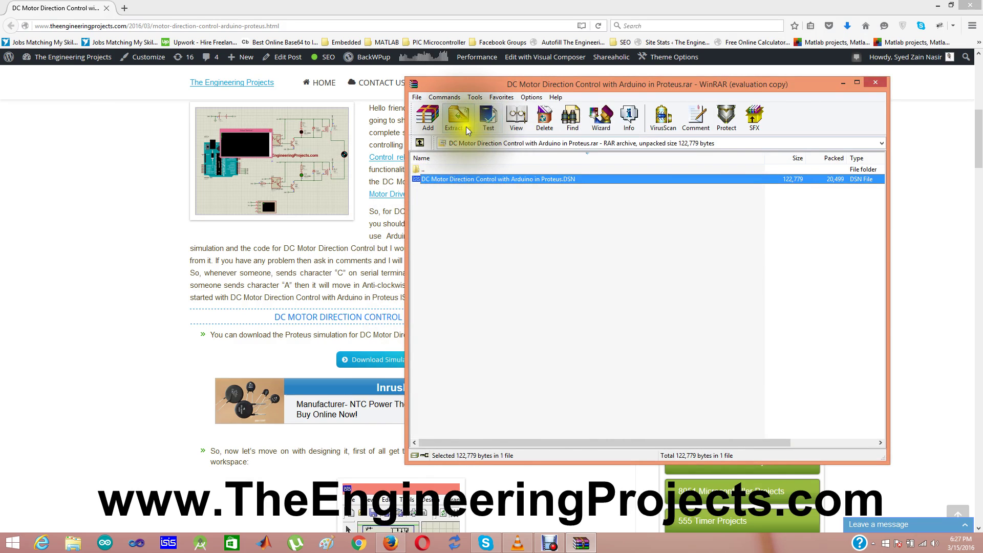
{"action": "left_click", "coordinate": [475, 179]}
{"action": "double_click", "coordinate": [474, 179]}
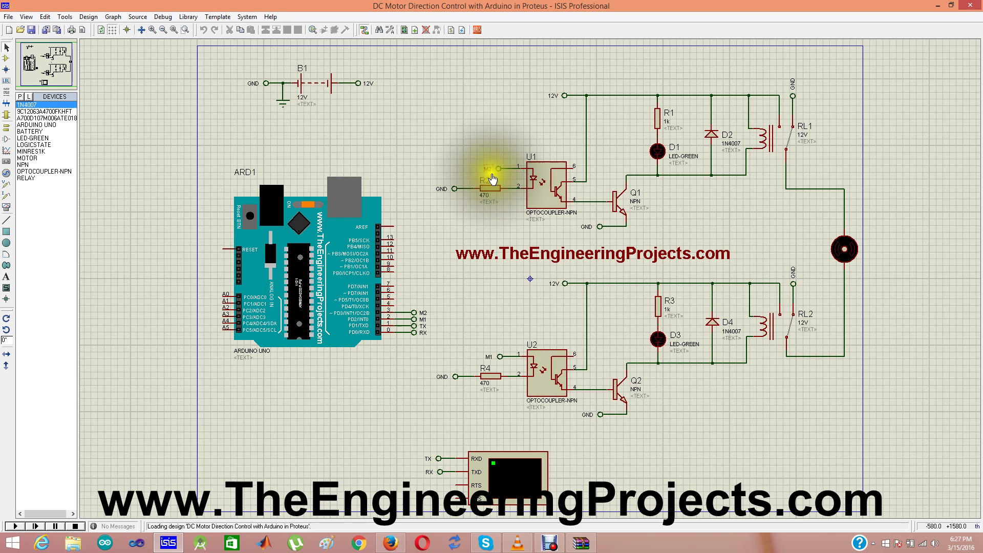
Step: Inspect the M2 and M1 terminals on the schematic, then return to the Firefox tutorial
{"action": "left_click", "coordinate": [503, 173]}
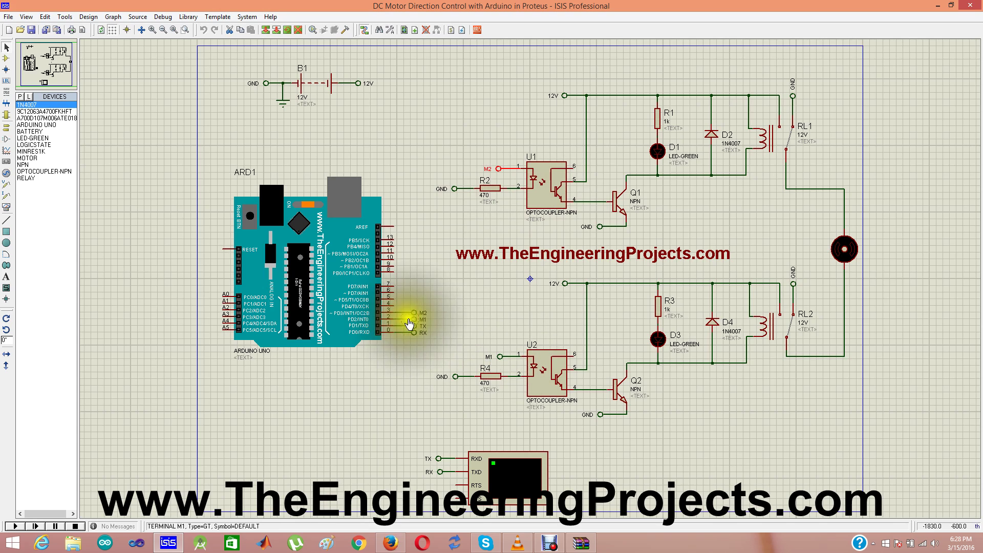
{"action": "left_click", "coordinate": [414, 319]}
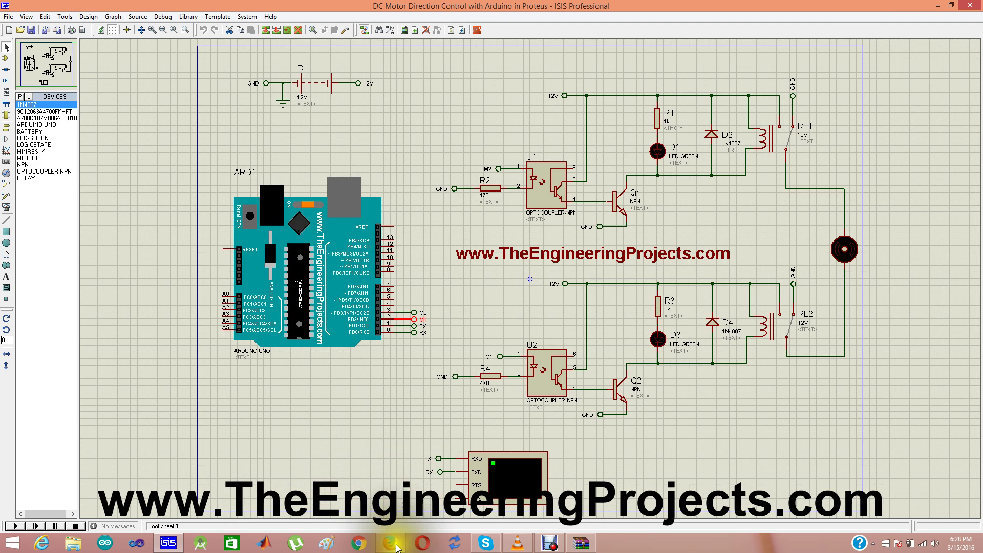
{"action": "left_click", "coordinate": [390, 543]}
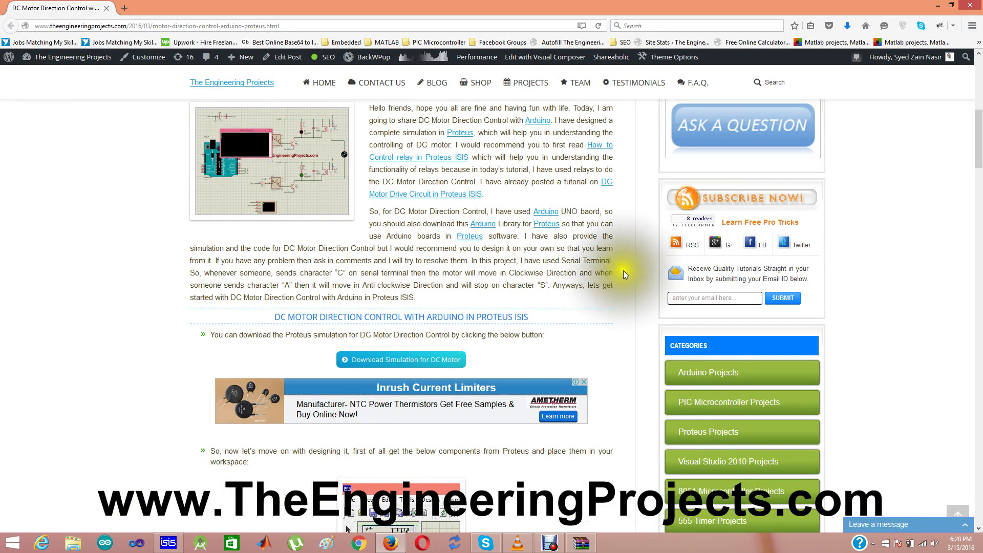
Step: Scroll through the tutorial's introduction and components screenshot, then return to the Proteus schematic
{"action": "scroll", "coordinate": [623, 274], "scroll_direction": "up", "scroll_amount": 2}
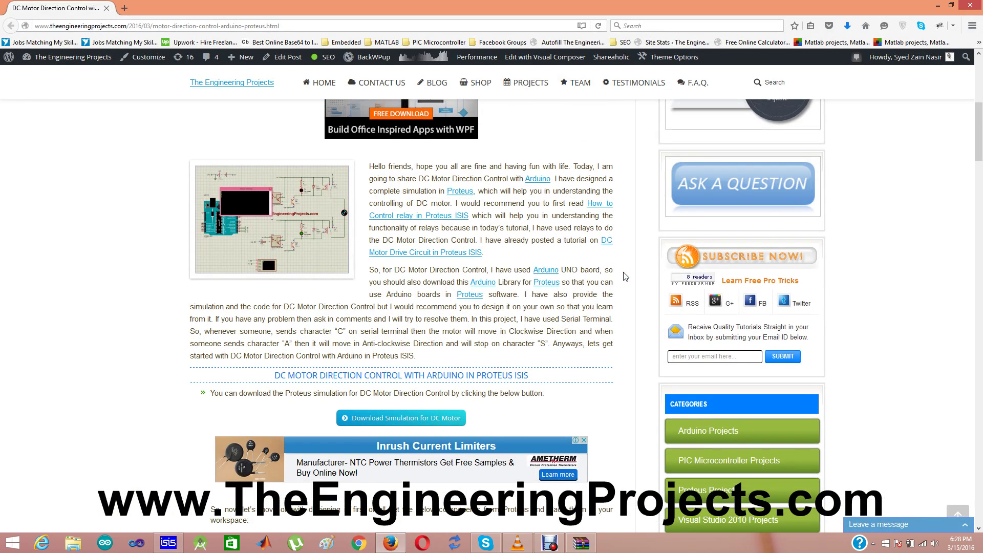
{"action": "scroll", "coordinate": [623, 277], "scroll_direction": "down", "scroll_amount": 1}
{"action": "scroll", "coordinate": [625, 276], "scroll_direction": "down", "scroll_amount": 10}
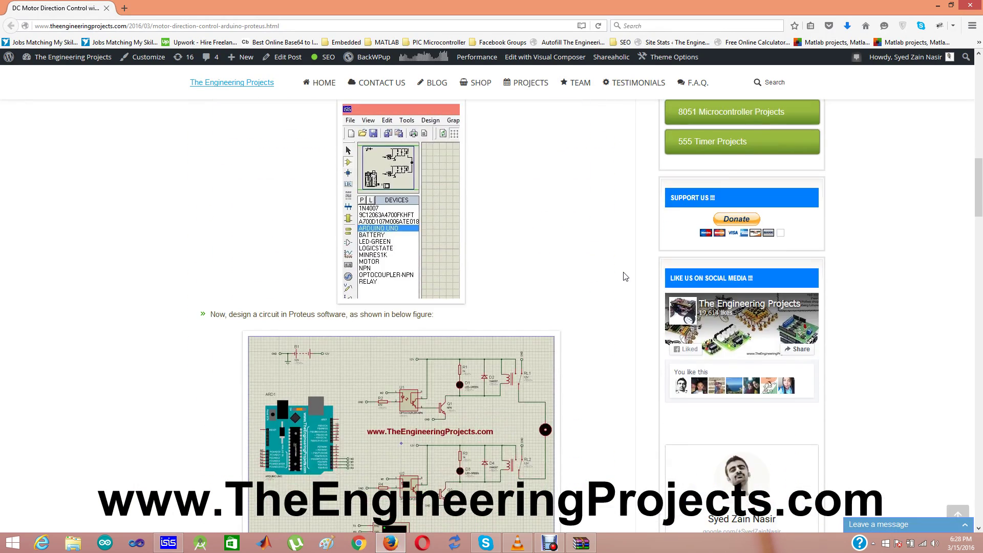
{"action": "scroll", "coordinate": [626, 277], "scroll_direction": "up", "scroll_amount": 15}
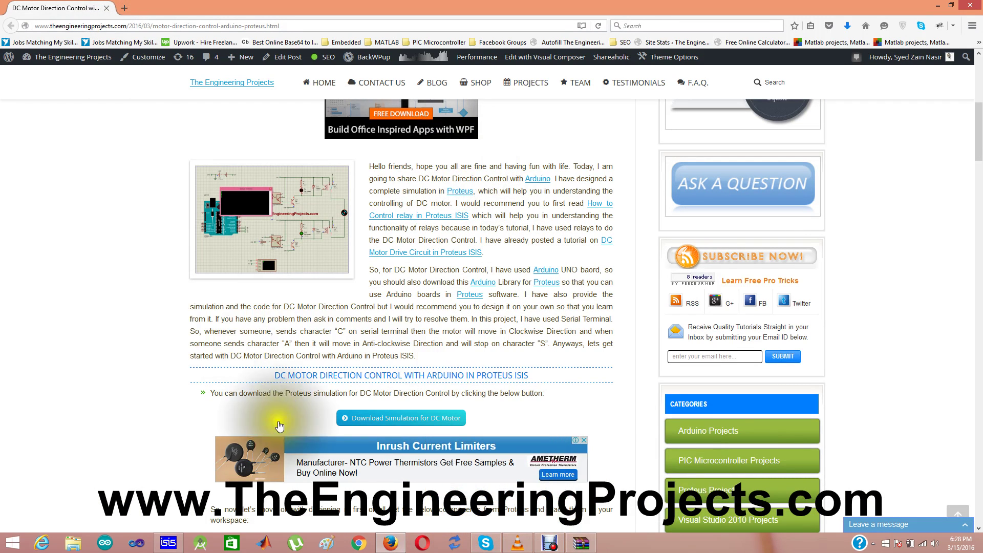
{"action": "left_click", "coordinate": [169, 544]}
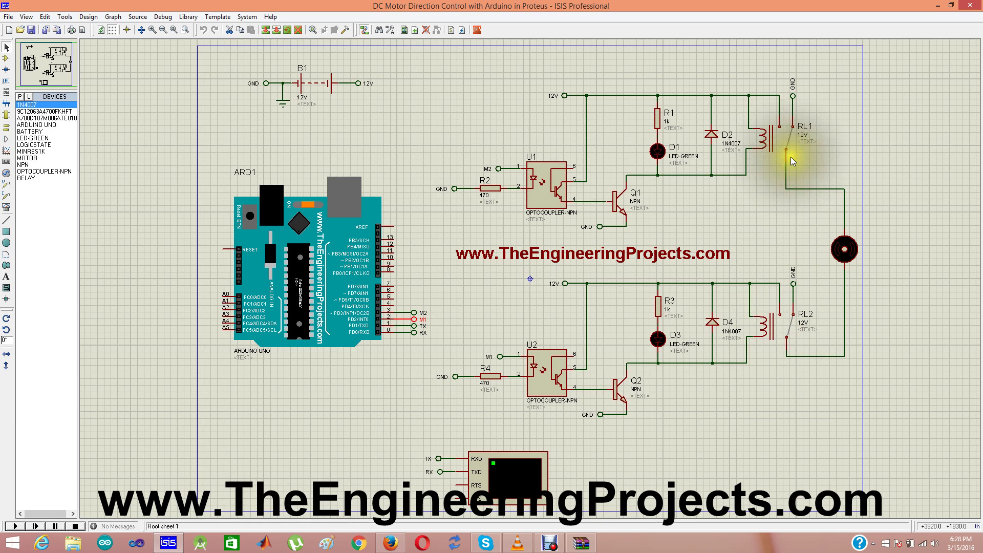
Step: Inspect relay RL1, the motor, the virtual terminal and Arduino UNO ARD1 one by one
{"action": "left_click", "coordinate": [802, 143]}
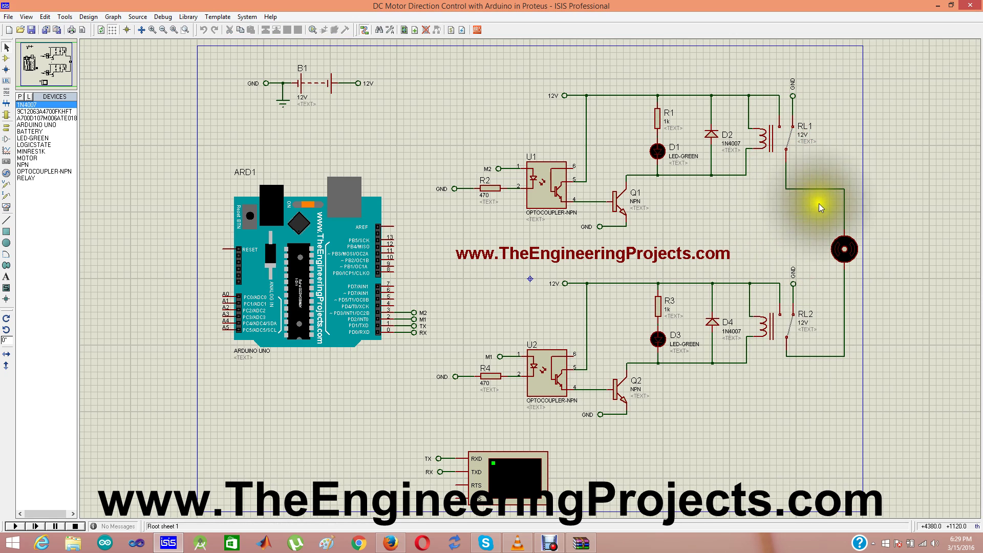
{"action": "left_click", "coordinate": [838, 251]}
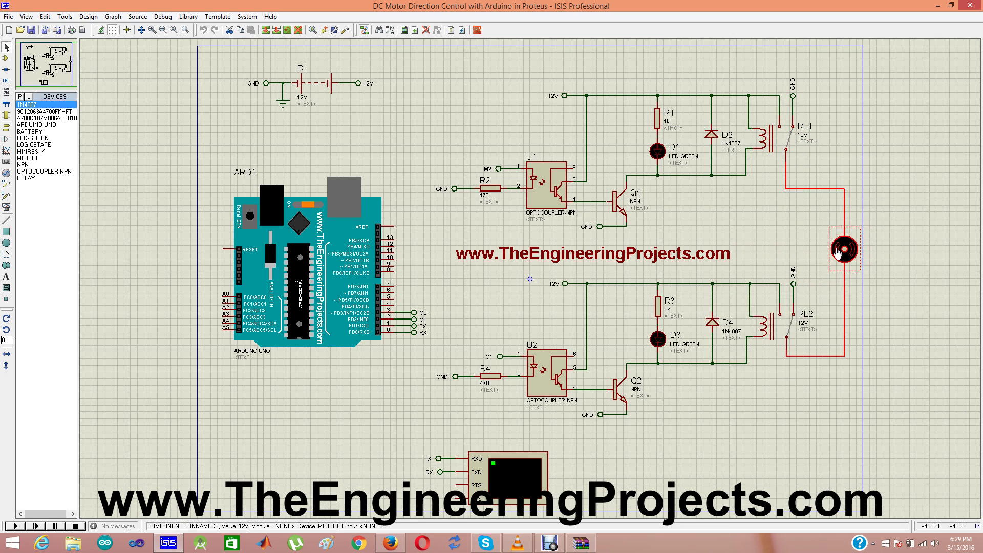
{"action": "left_click", "coordinate": [807, 222]}
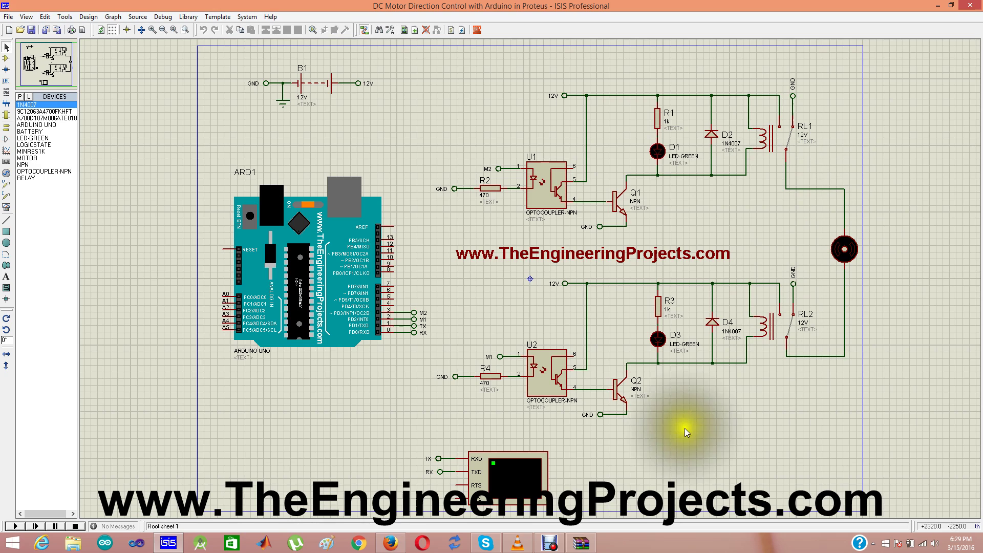
{"action": "left_click", "coordinate": [488, 474]}
{"action": "left_click", "coordinate": [449, 468]}
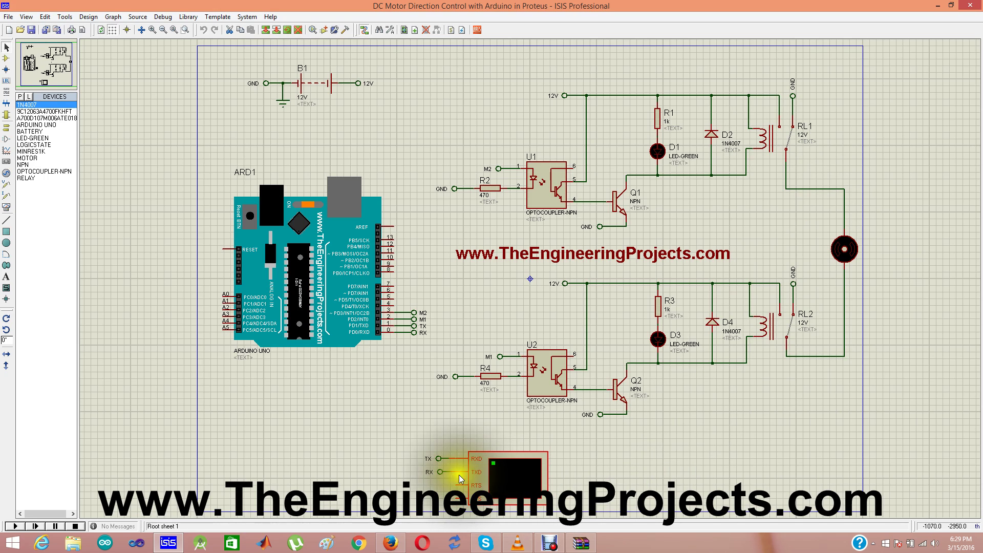
{"action": "left_click", "coordinate": [263, 241]}
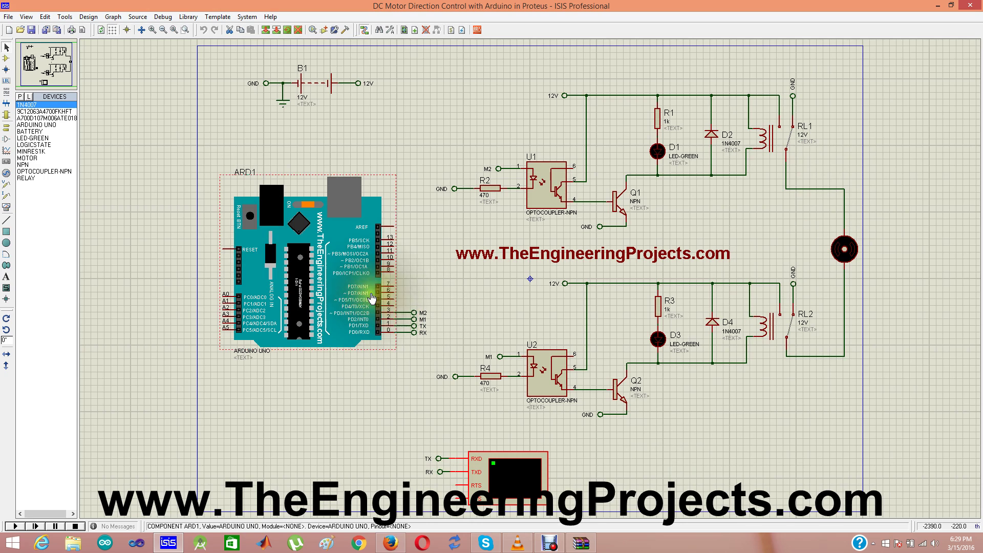
{"action": "left_click", "coordinate": [753, 214]}
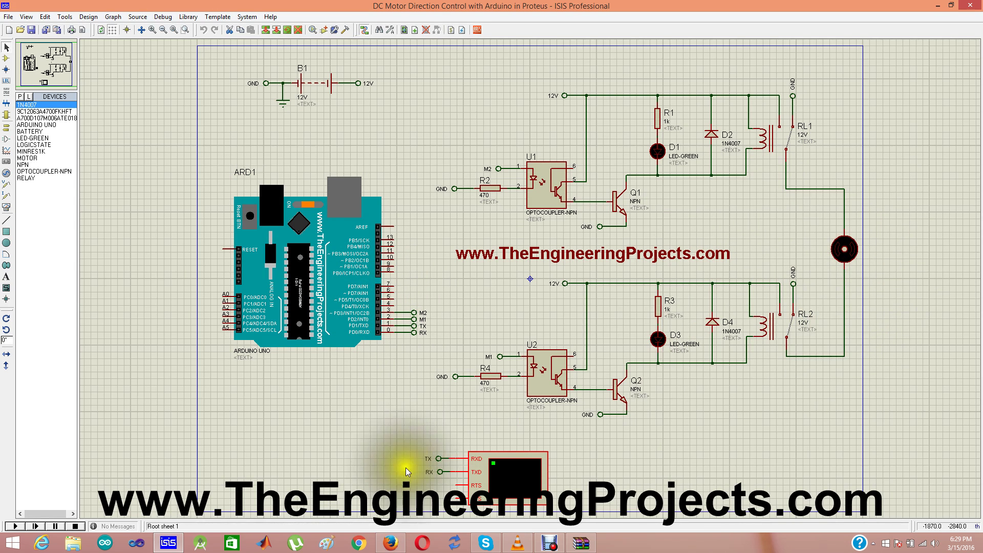
Step: Back in the tutorial, scroll to the code box and highlight the whole Arduino sketch, lines 1–37
{"action": "left_click", "coordinate": [388, 543]}
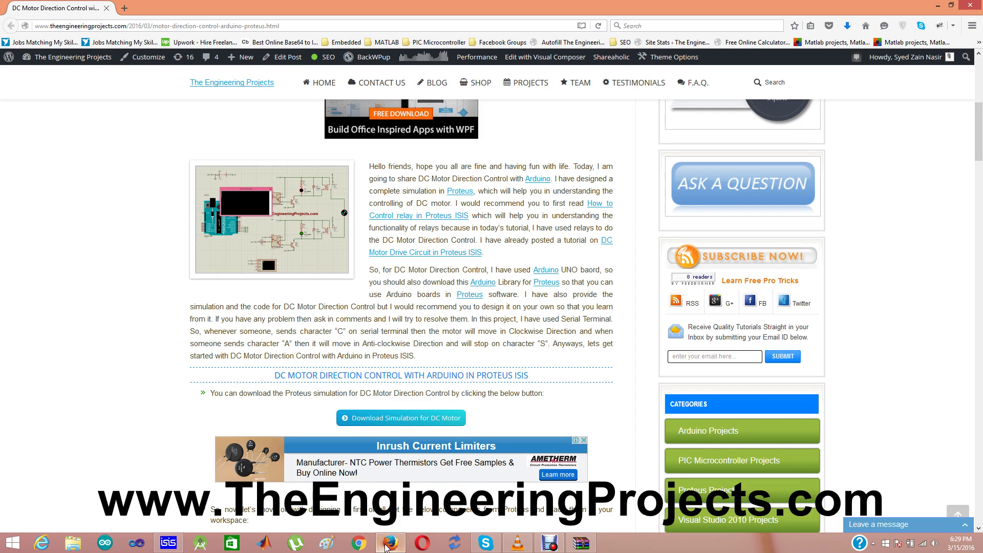
{"action": "scroll", "coordinate": [106, 401], "scroll_direction": "down", "scroll_amount": 1}
{"action": "scroll", "coordinate": [108, 405], "scroll_direction": "down", "scroll_amount": 15}
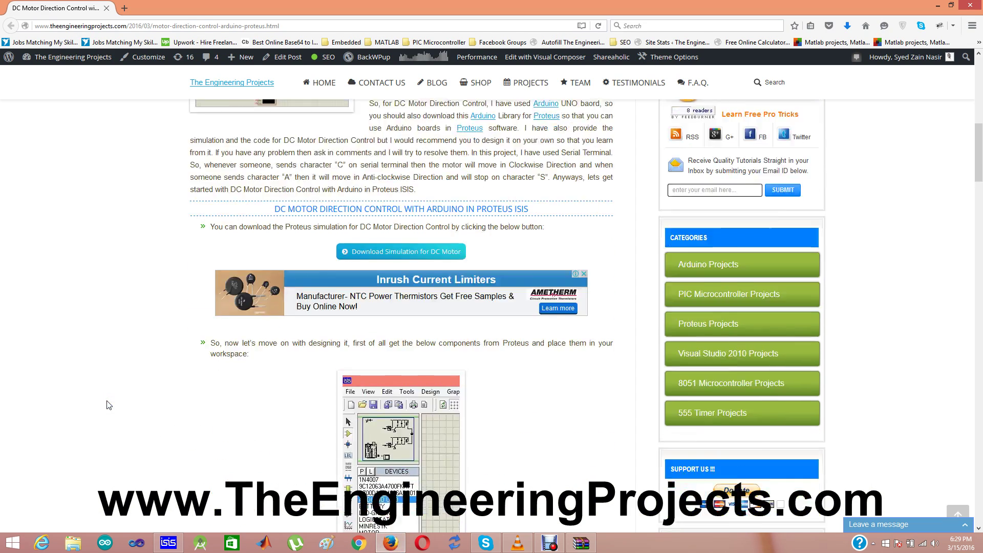
{"action": "scroll", "coordinate": [108, 404], "scroll_direction": "down", "scroll_amount": 1}
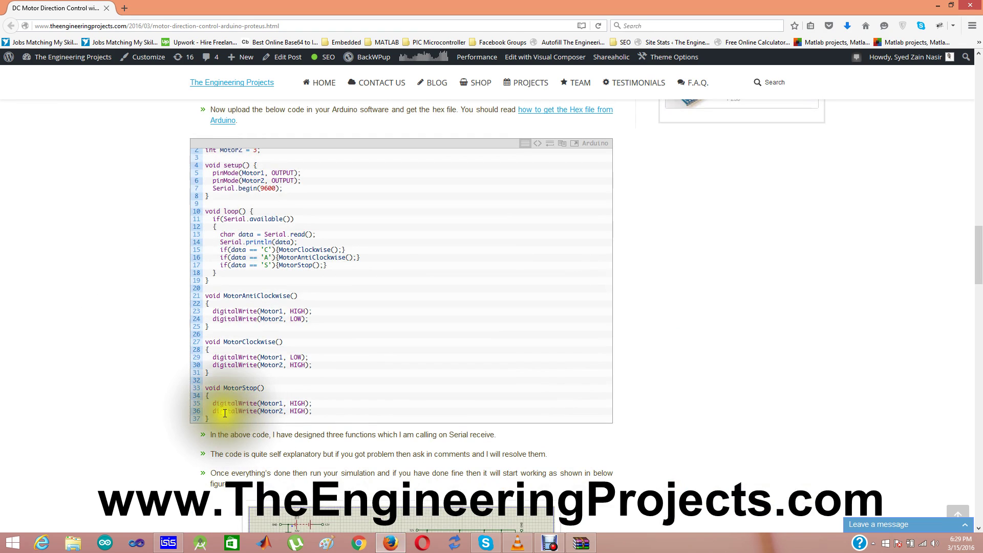
{"action": "left_click_drag", "start_coordinate": [218, 420], "coordinate": [202, 152]}
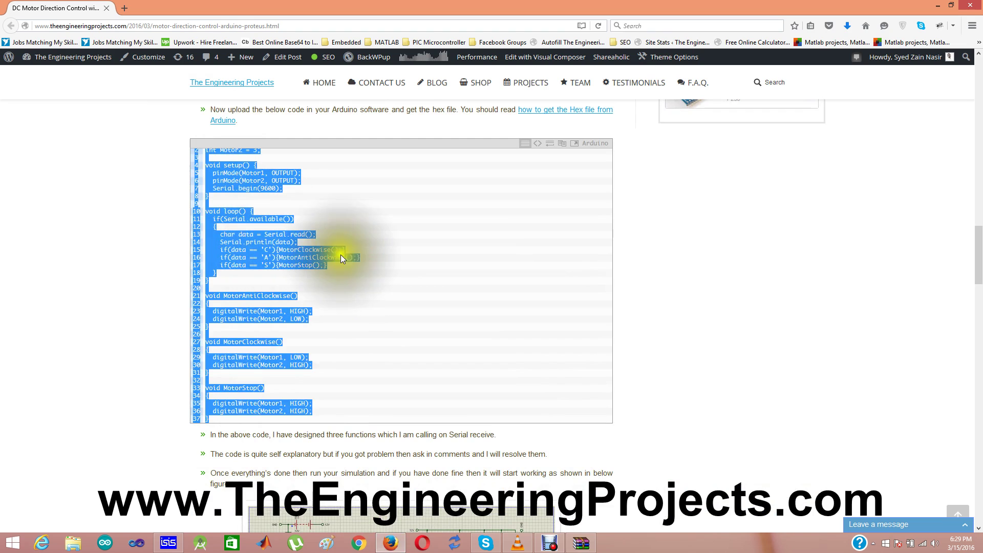
{"action": "left_click", "coordinate": [358, 261]}
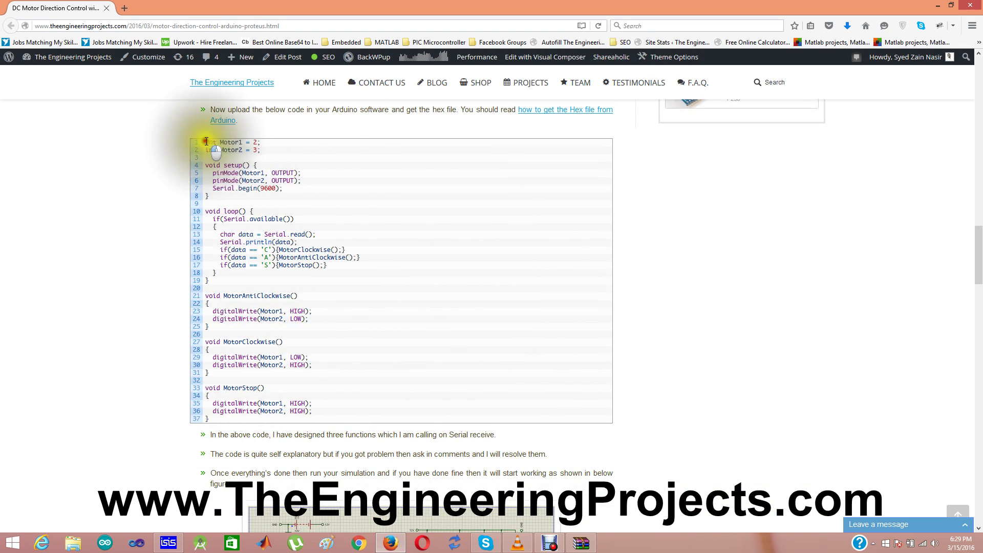
{"action": "left_click_drag", "start_coordinate": [206, 142], "coordinate": [278, 419]}
{"action": "key", "text": "ctrl+c"}
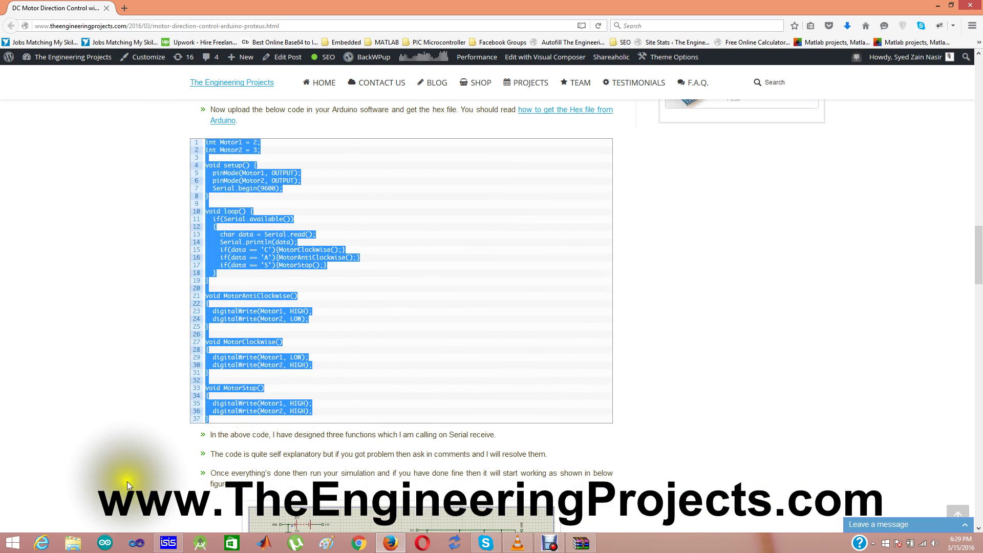
Step: Paste the copied motor sketch over the default code in Arduino IDE and open File > Preferences
{"action": "left_click", "coordinate": [111, 547]}
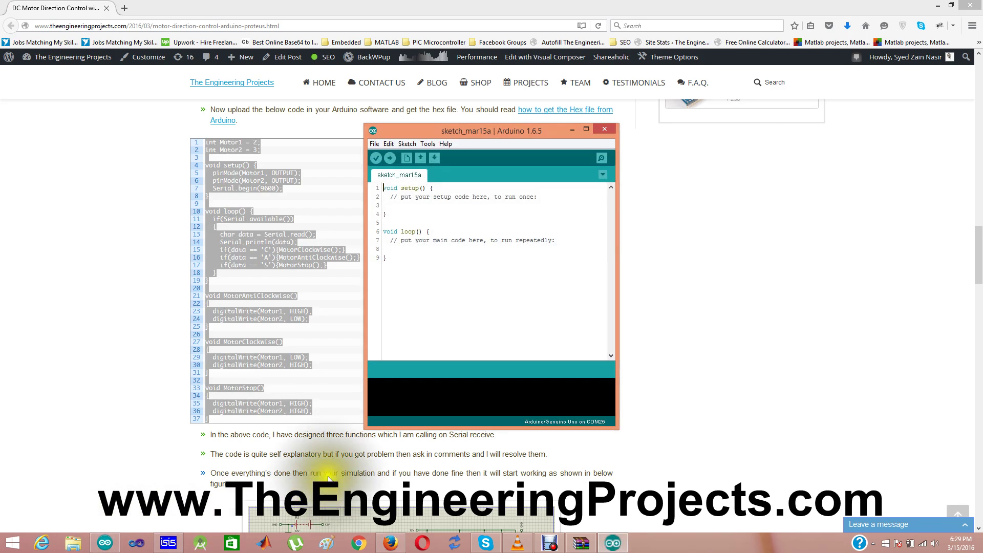
{"action": "key", "text": "ctrl+a"}
{"action": "key", "text": "ctrl+v"}
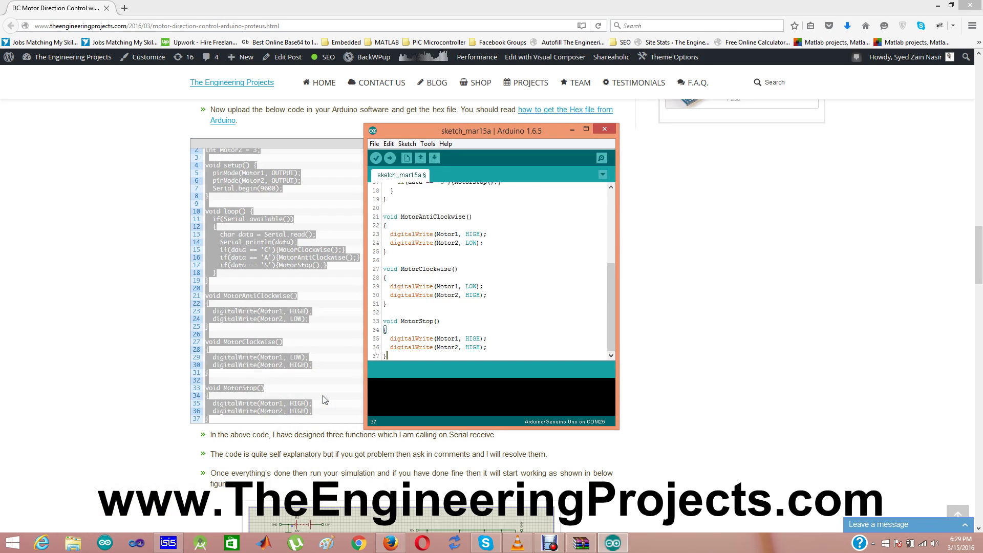
{"action": "left_click", "coordinate": [375, 144]}
{"action": "left_click", "coordinate": [402, 279]}
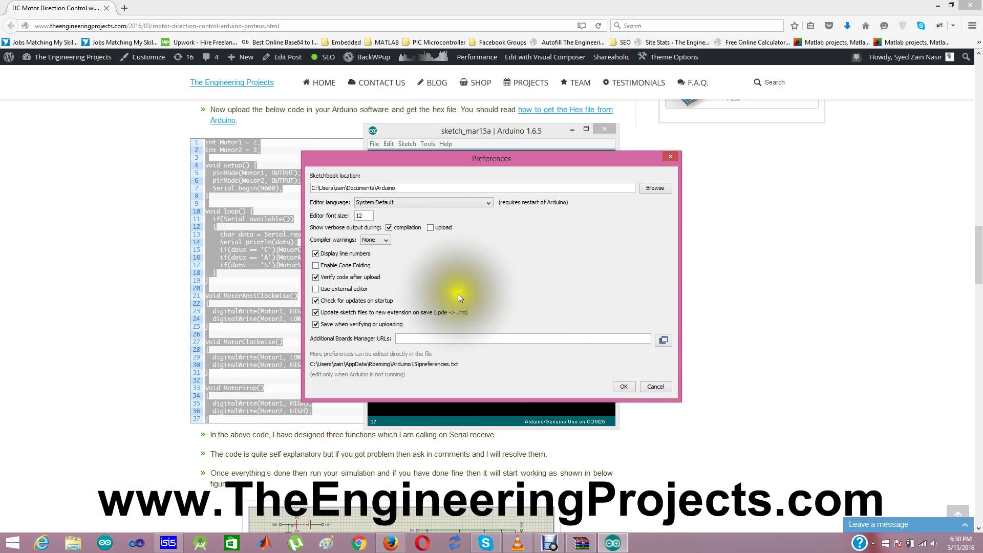
Step: Confirm Preferences and compile the sketch, skipping the save prompt
{"action": "left_click", "coordinate": [624, 387]}
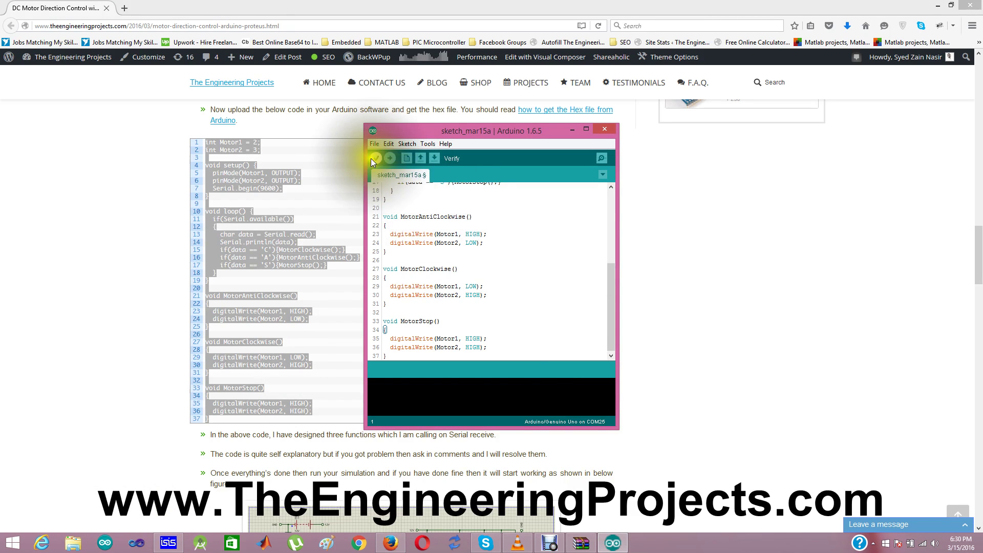
{"action": "left_click", "coordinate": [376, 159]}
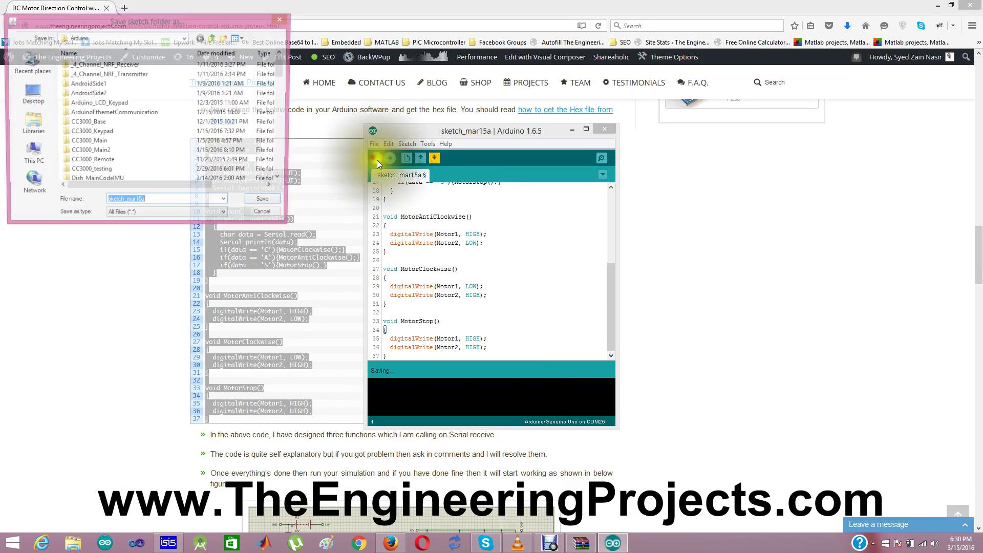
{"action": "left_click", "coordinate": [265, 216]}
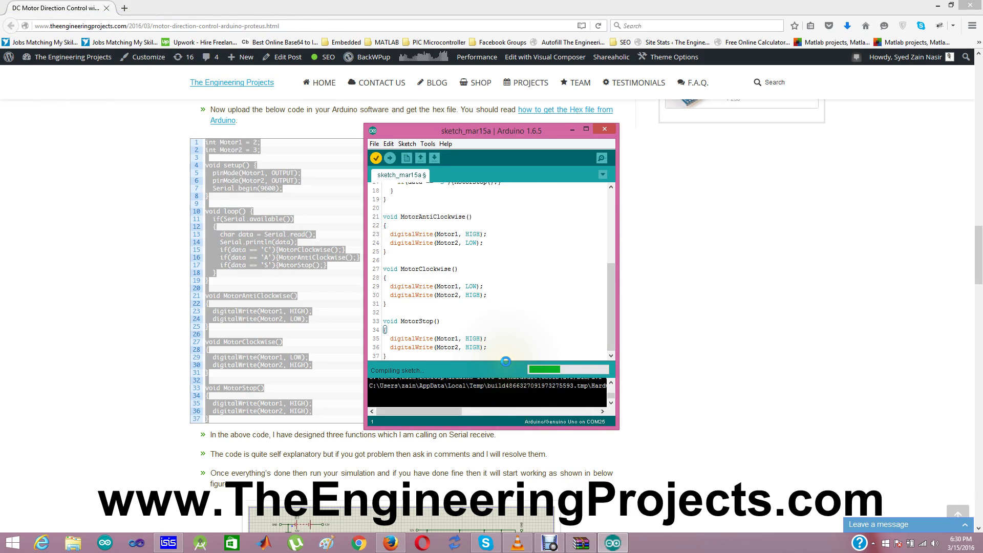
Step: Enlarge the IDE console and select the generated sketch_mar15a.cpp.hex file path
{"action": "left_click_drag", "start_coordinate": [506, 362], "coordinate": [507, 310]}
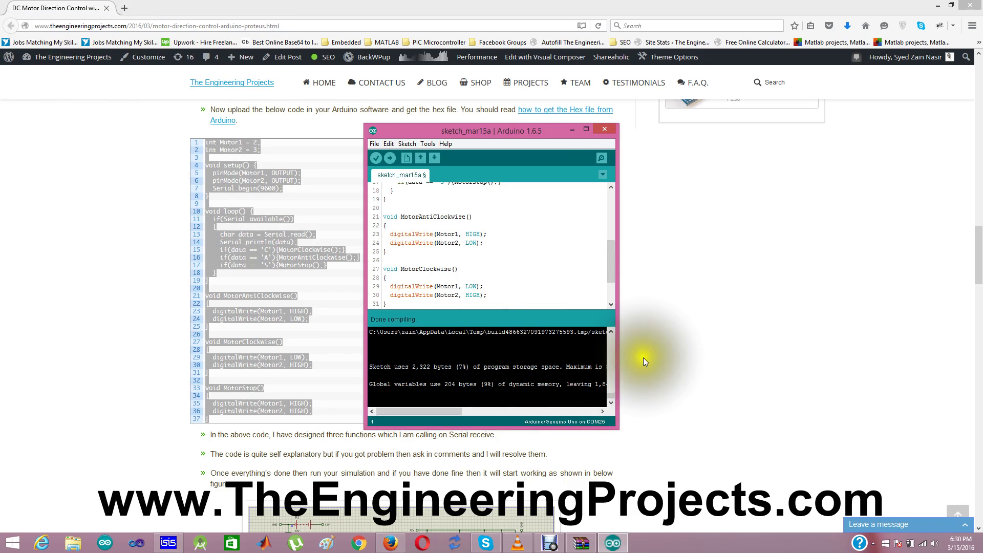
{"action": "left_click_drag", "start_coordinate": [621, 354], "coordinate": [979, 353]}
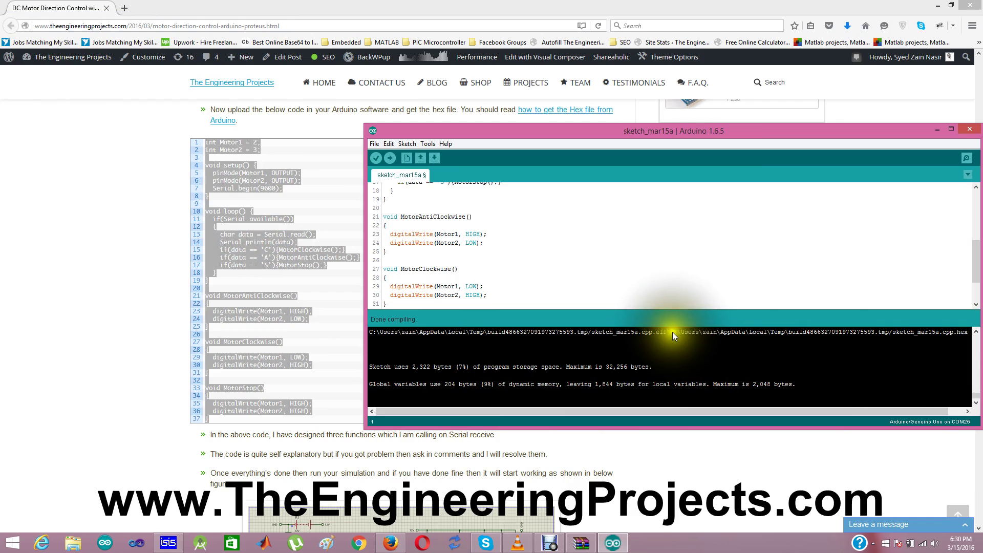
{"action": "mouse_move", "coordinate": [671, 332]}
{"action": "left_mouse_down"}
{"action": "mouse_move", "coordinate": [799, 332]}
{"action": "mouse_move", "coordinate": [970, 357]}
{"action": "left_mouse_up"}
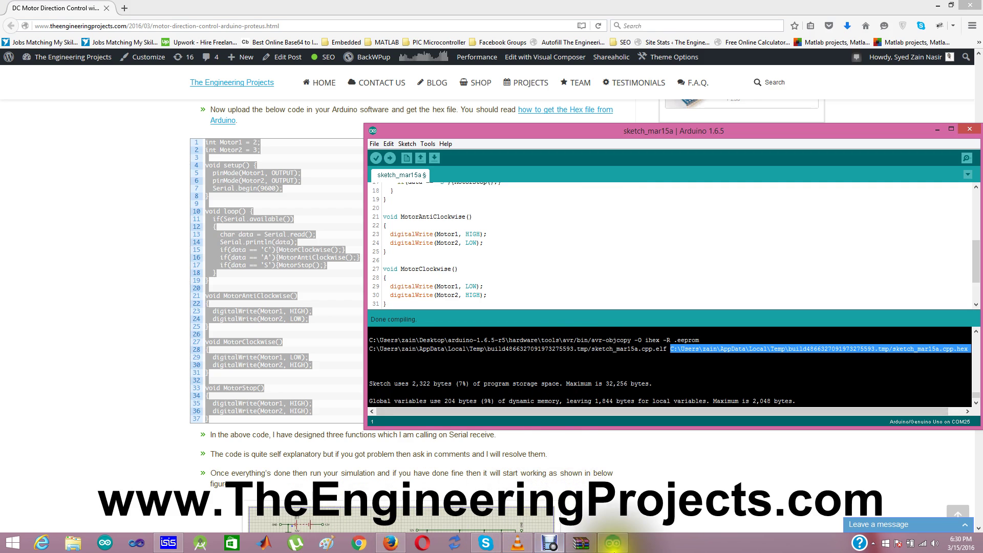
Step: Replace ARD1's Program File path with the pasted sketch_mar15a.cpp.hex path and confirm
{"action": "left_click", "coordinate": [169, 543]}
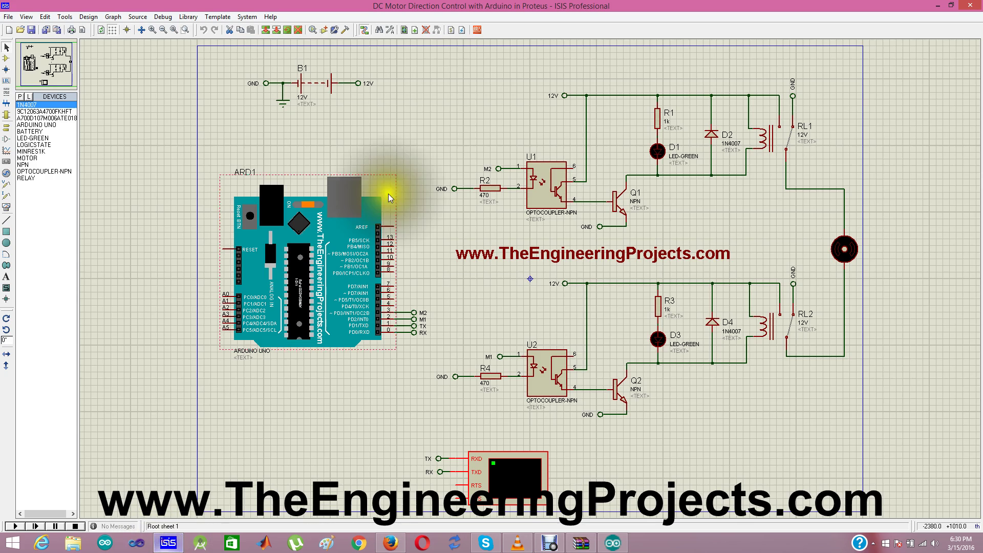
{"action": "double_click", "coordinate": [307, 260]}
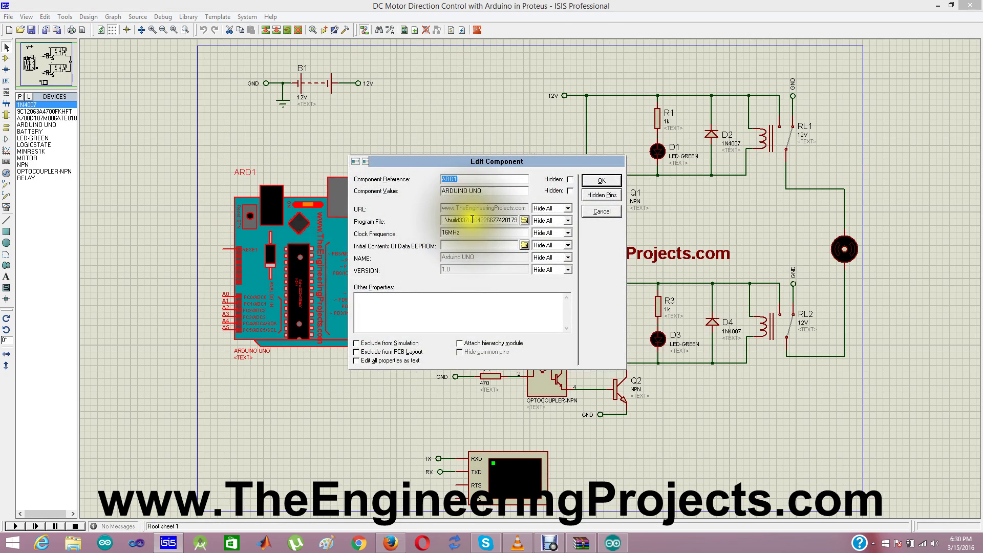
{"action": "double_click", "coordinate": [513, 220]}
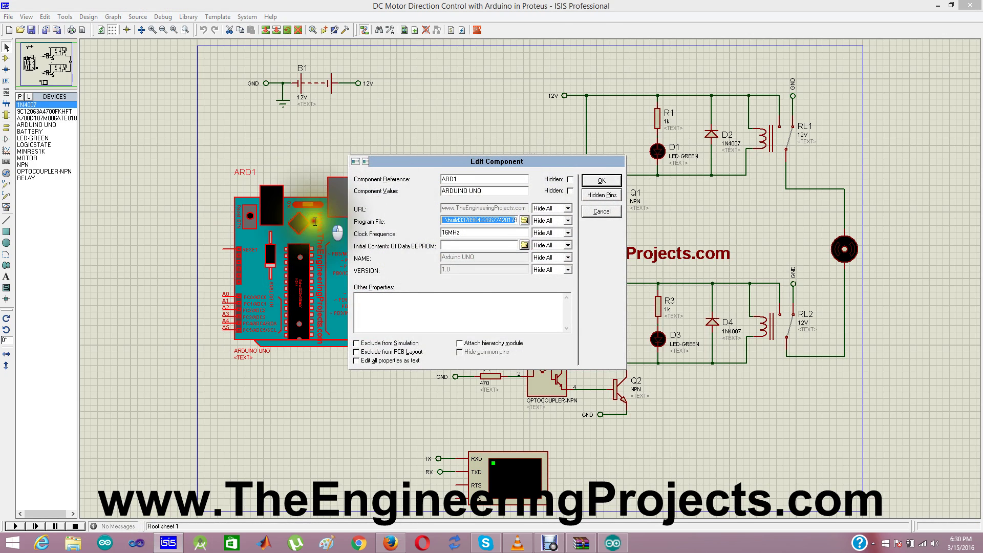
{"action": "key", "text": "BackSpace"}
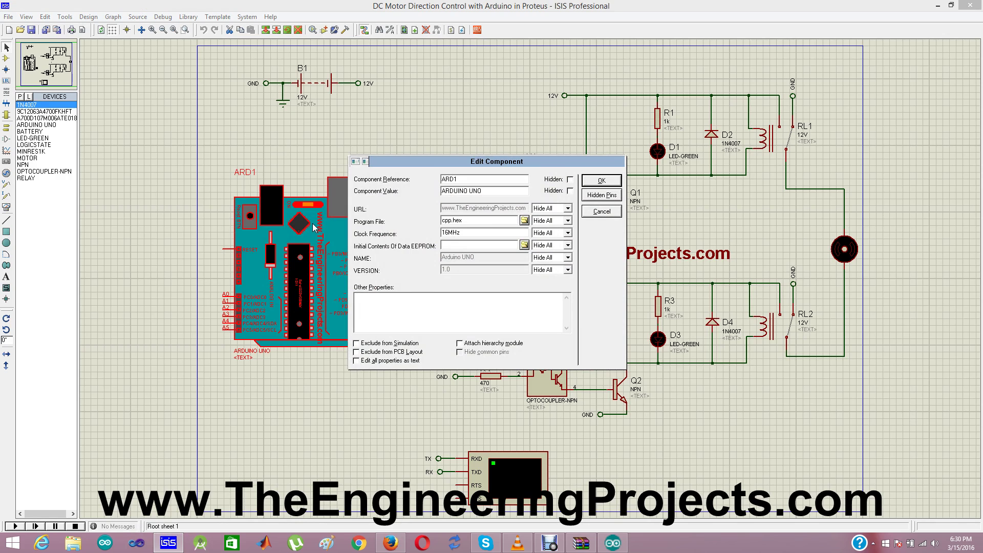
{"action": "key", "text": "ctrl+v"}
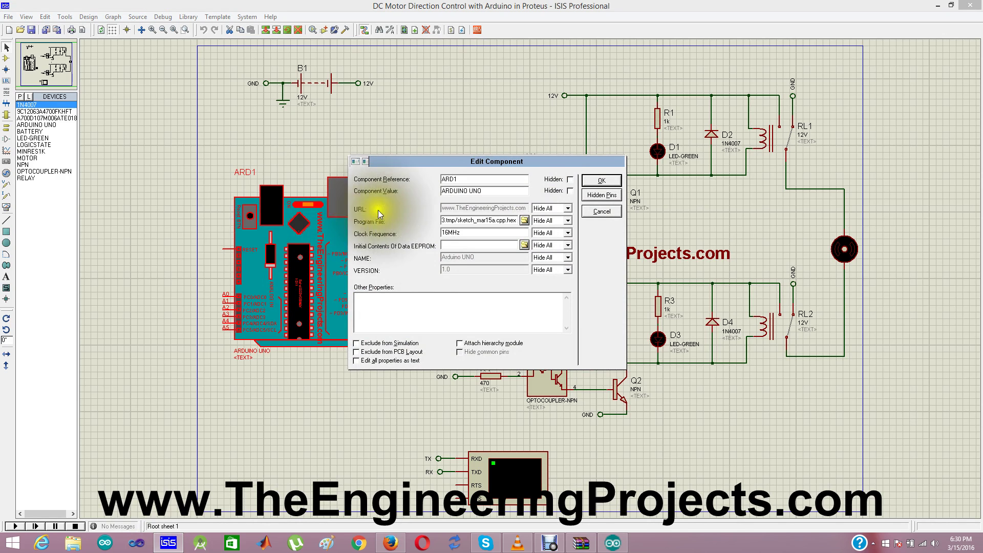
{"action": "left_click", "coordinate": [597, 181]}
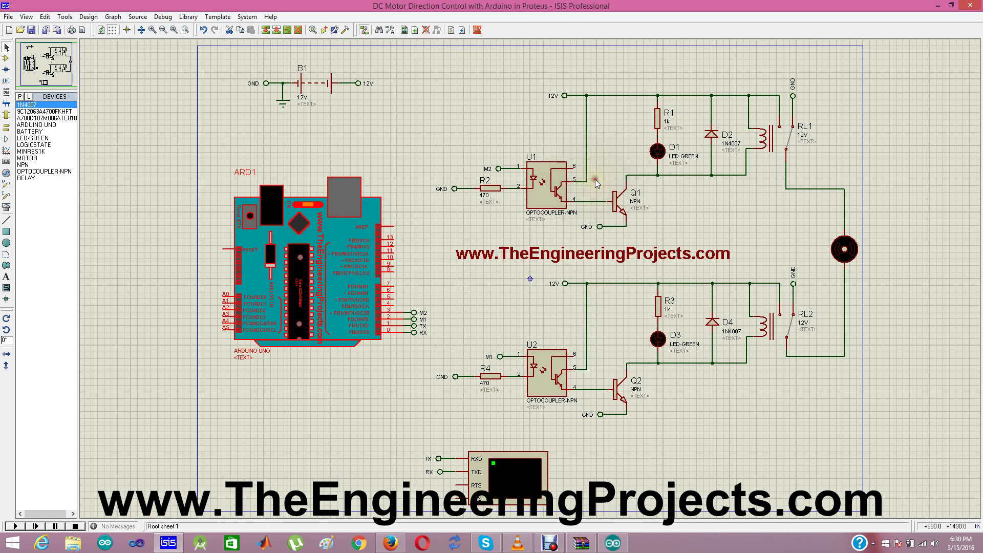
Step: Start the simulation and move the Virtual Terminal below the Arduino board
{"action": "left_click", "coordinate": [198, 355]}
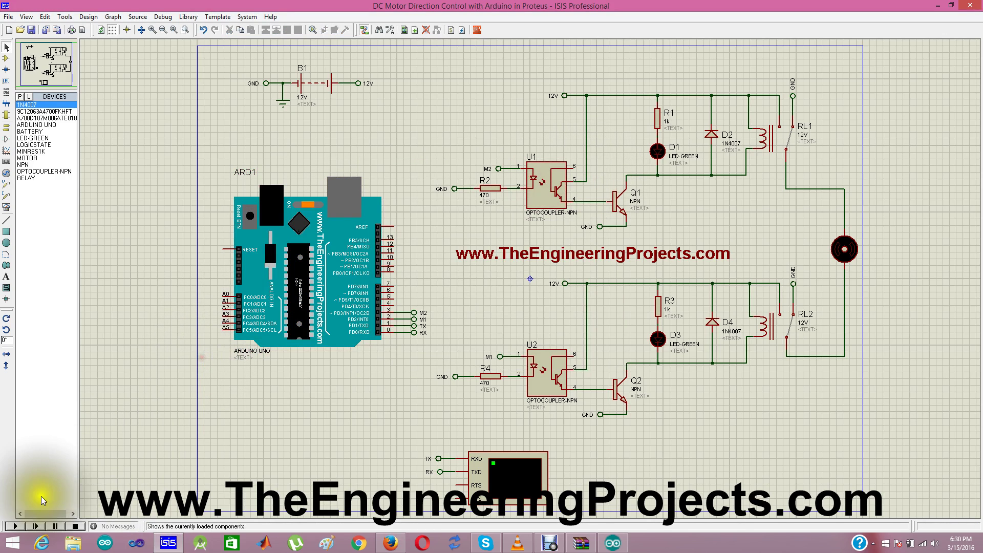
{"action": "left_click", "coordinate": [17, 527]}
{"action": "left_click_drag", "start_coordinate": [127, 37], "coordinate": [377, 325]}
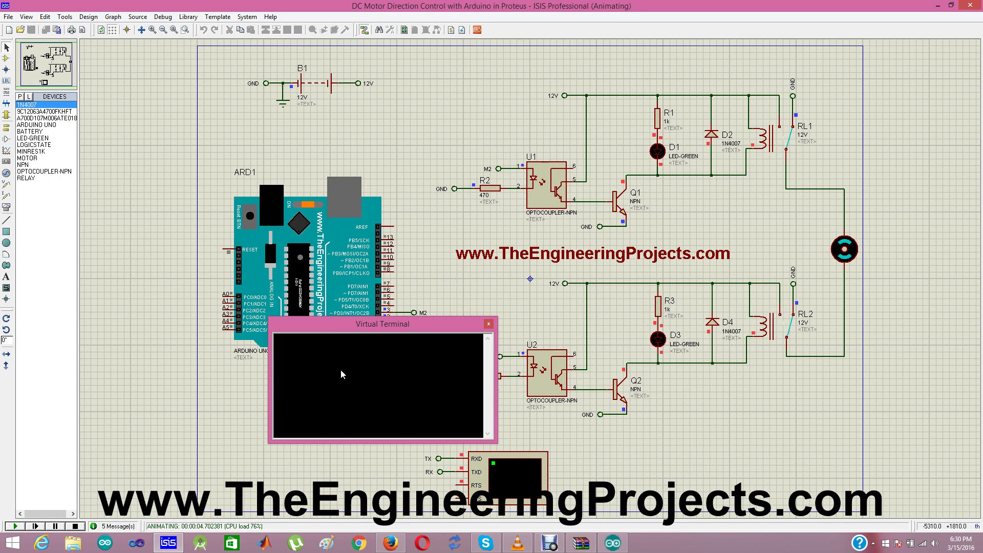
Step: Type the A and C direction commands into the Virtual Terminal to switch the relays and motor
{"action": "type", "text": "A"}
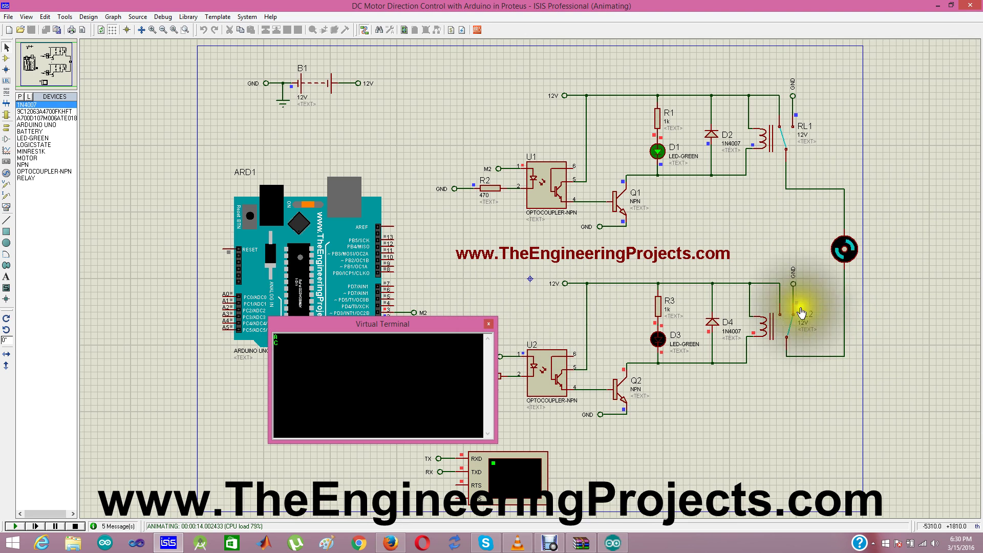
{"action": "left_click", "coordinate": [373, 366]}
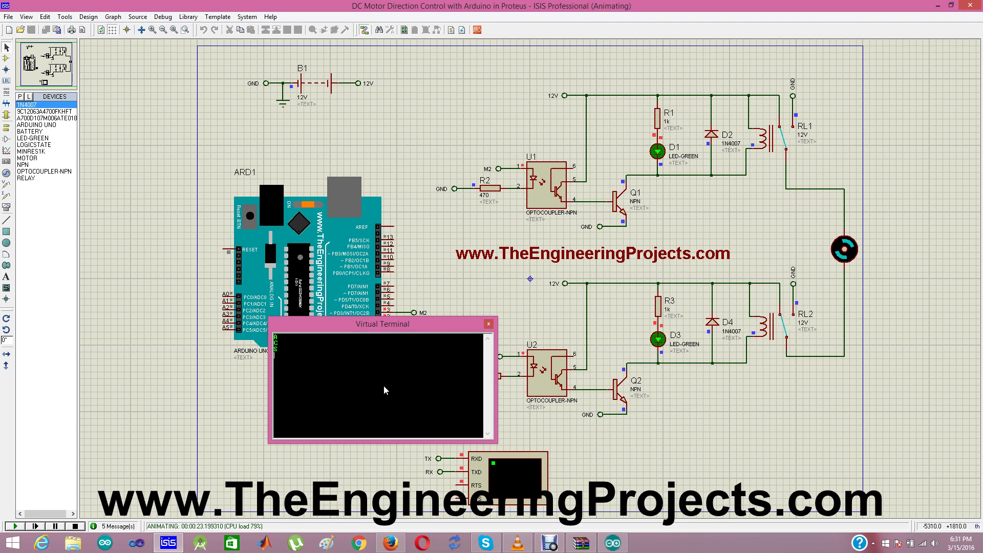
{"action": "type", "text": "C "}
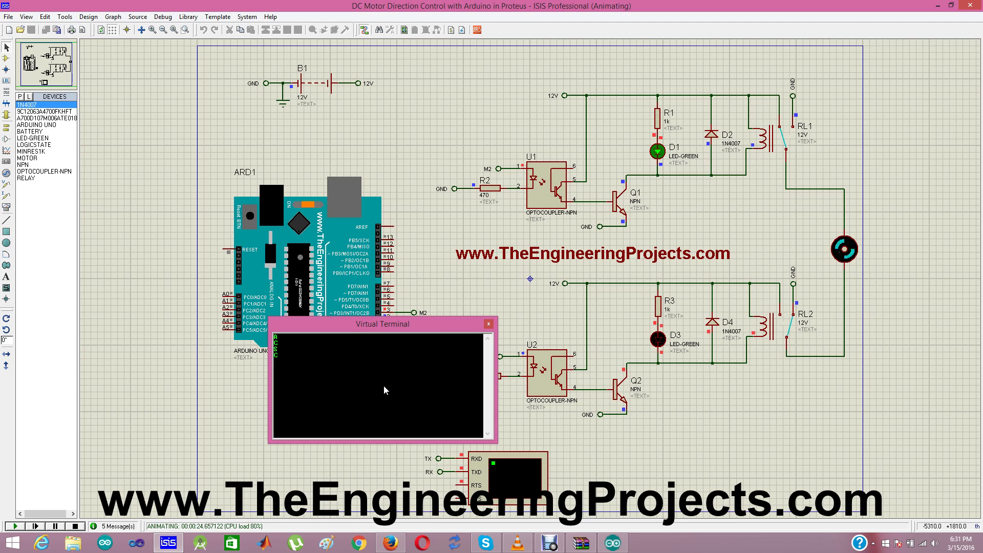
{"action": "type", "text": "A"}
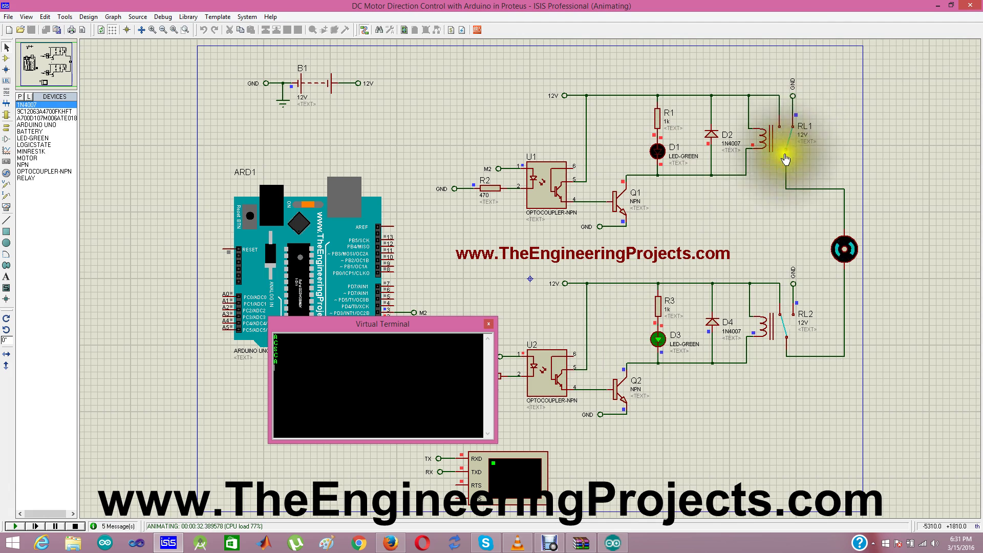
{"action": "left_click", "coordinate": [393, 361]}
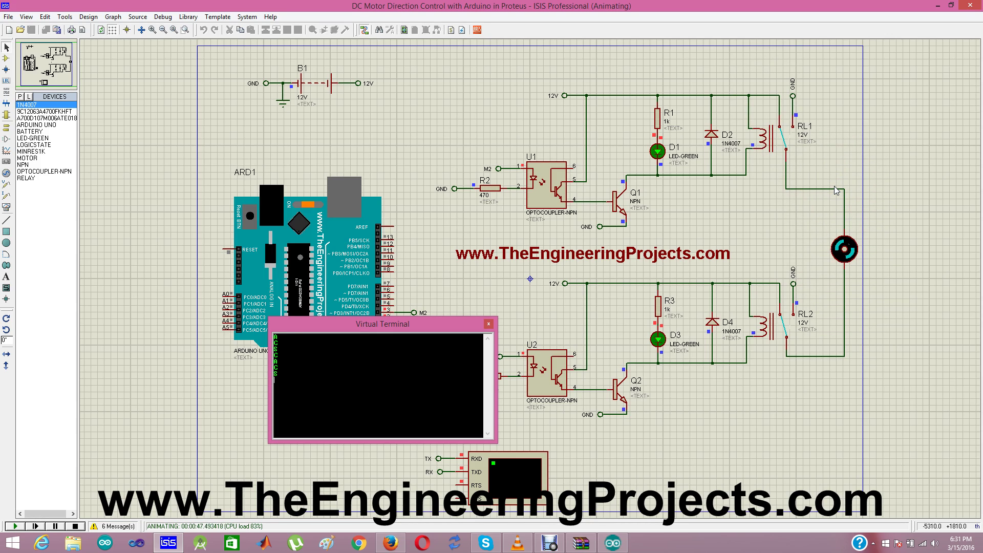
Step: Stop the Proteus simulation, then select the motor-direction tutorial's web address in Firefox
{"action": "left_click", "coordinate": [75, 528]}
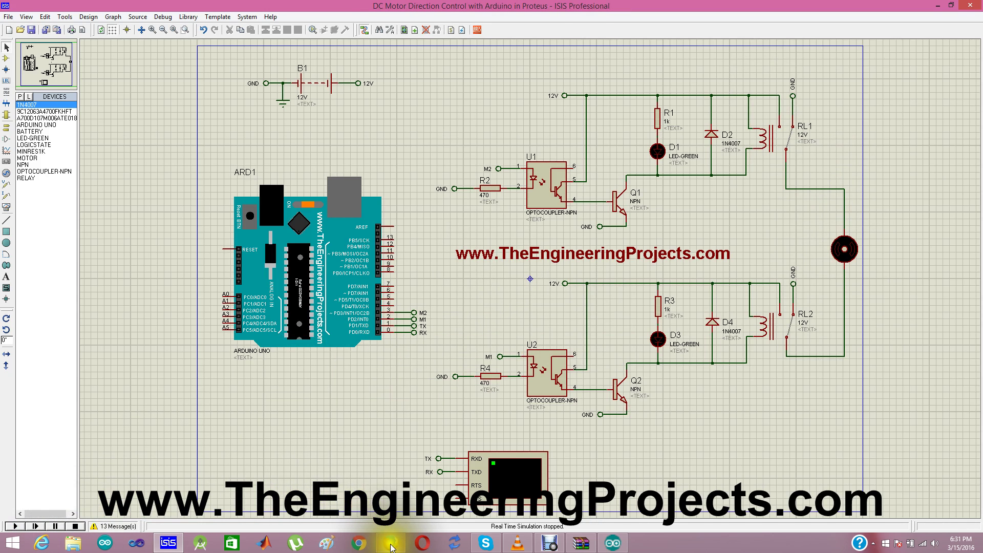
{"action": "left_click", "coordinate": [391, 544]}
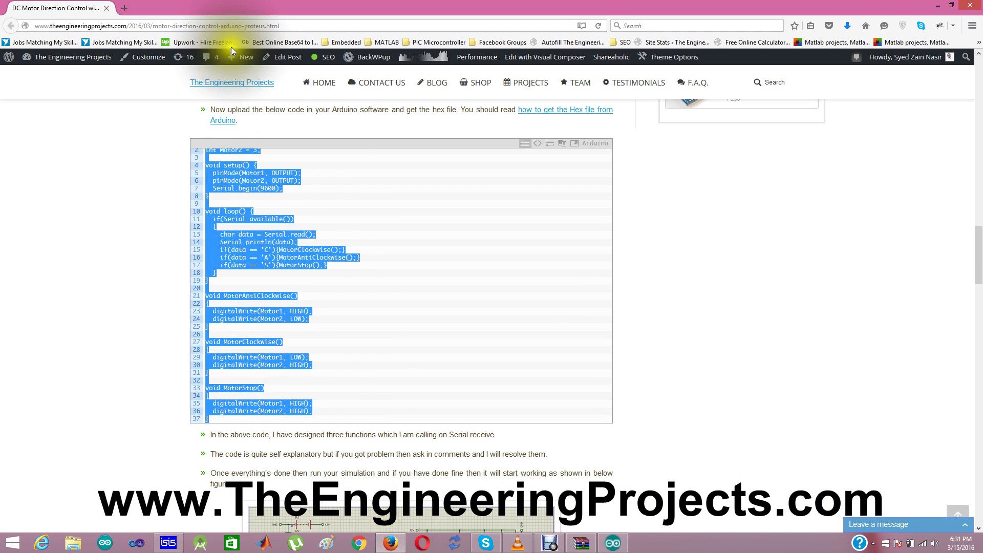
{"action": "left_click", "coordinate": [272, 25]}
{"action": "double_click", "coordinate": [272, 25]}
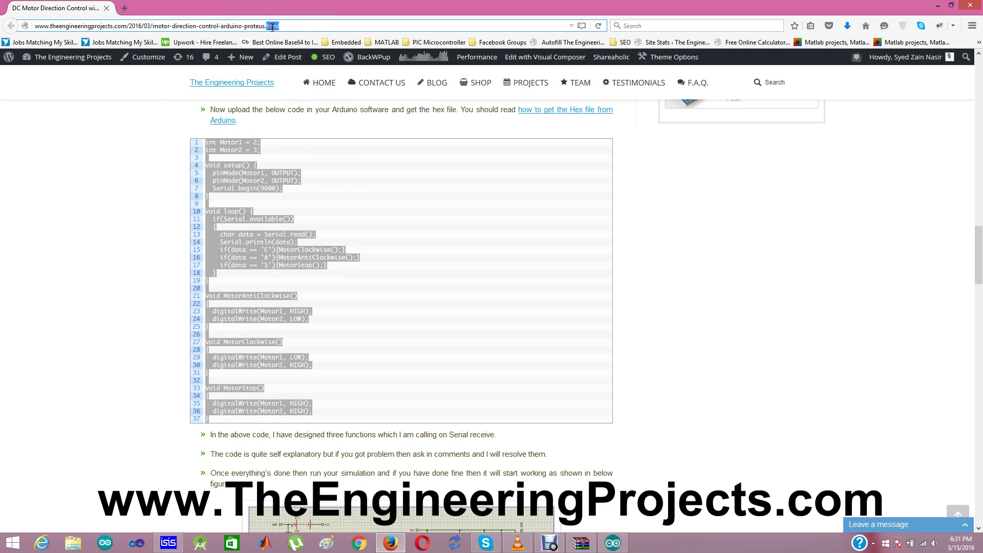